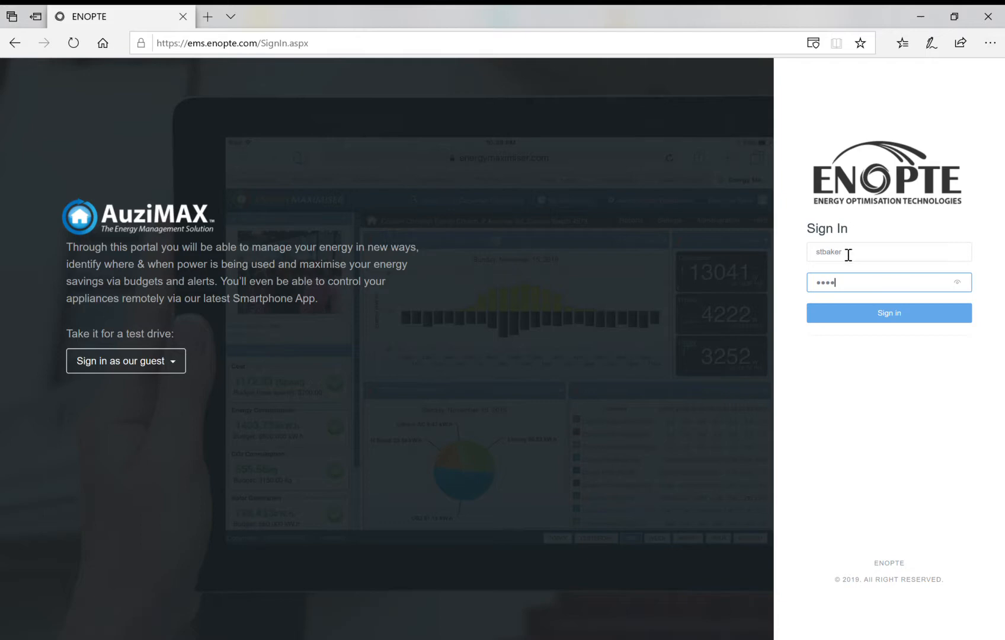
Sign in and open the customer's workbench from the search page.
click(887, 314)
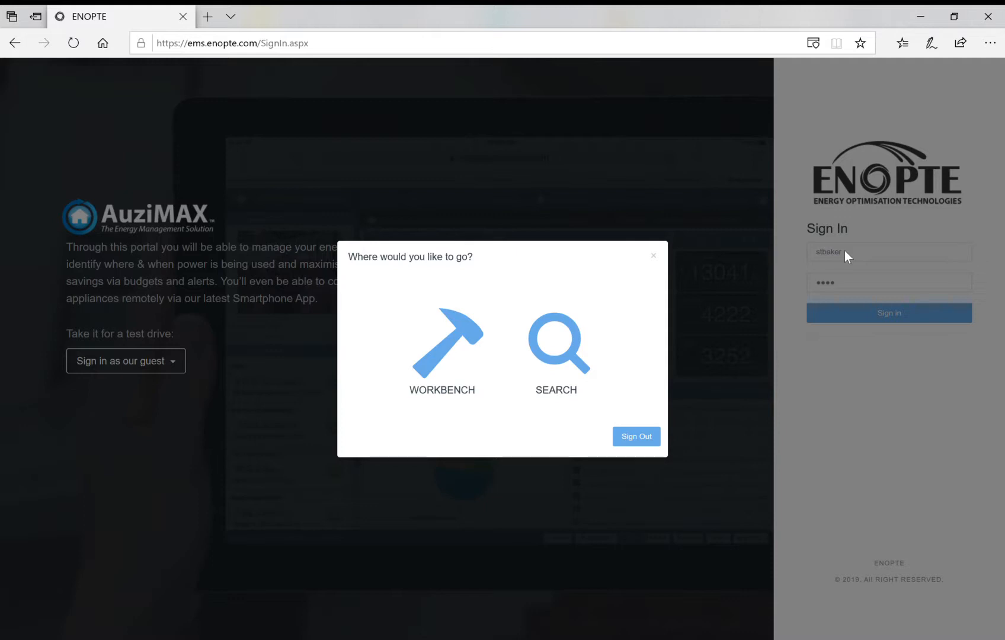
click(559, 397)
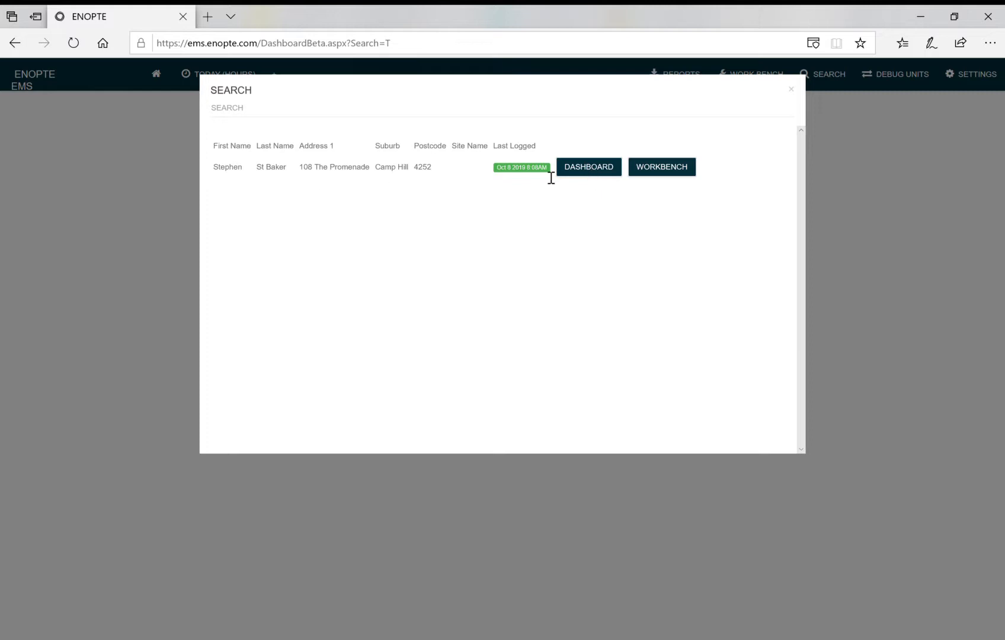
click(670, 170)
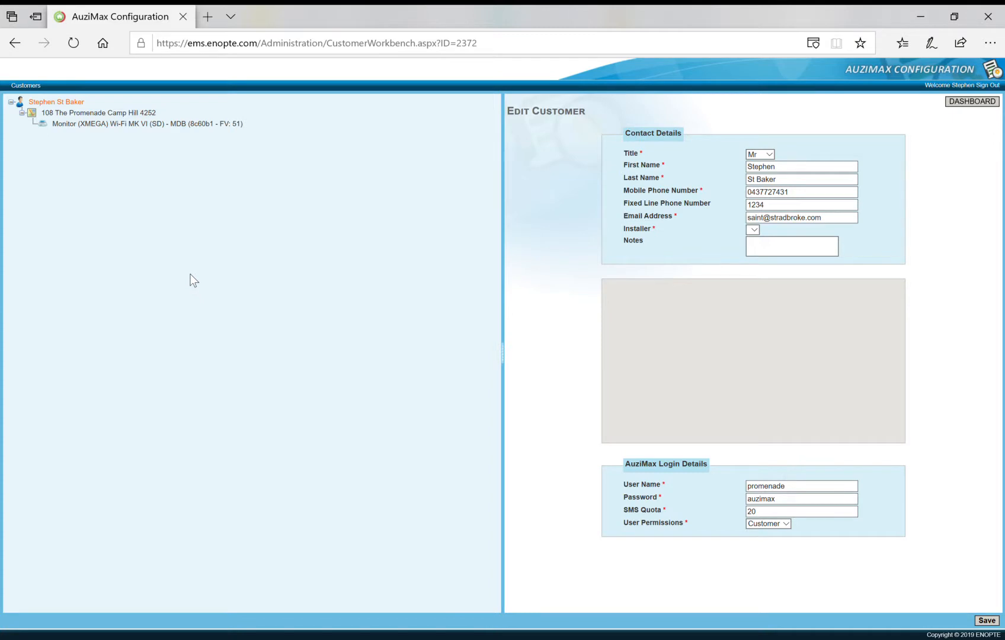
Open the customer record and the site address, and review the address's Location Details.
click(57, 103)
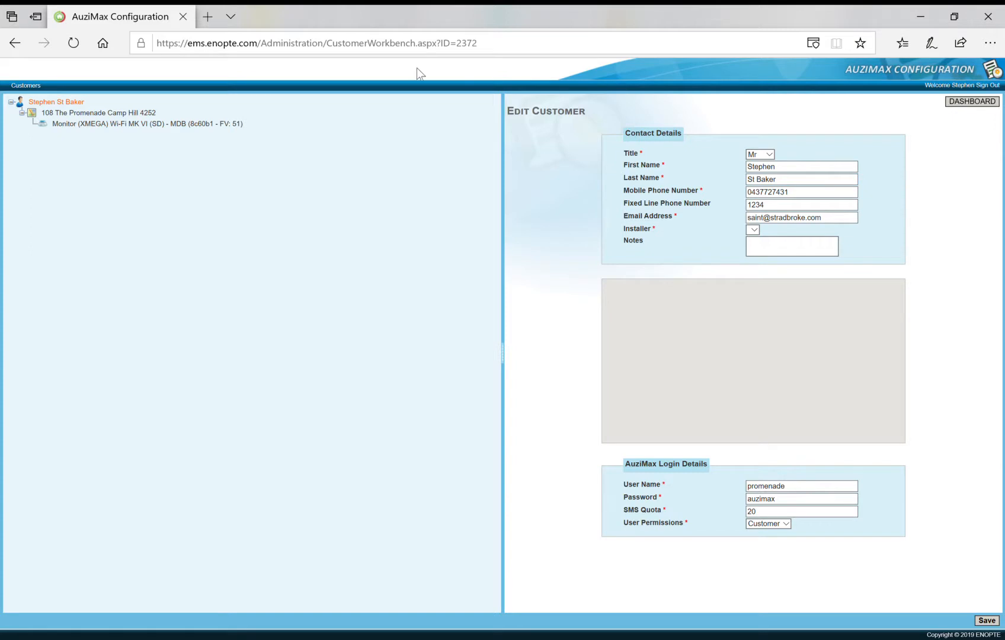
click(90, 123)
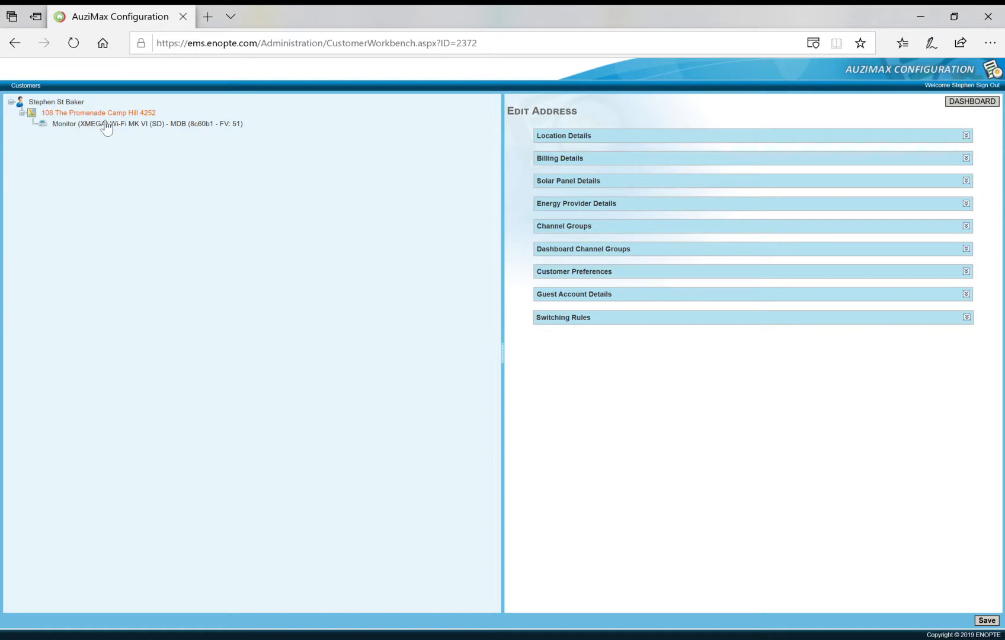
click(570, 138)
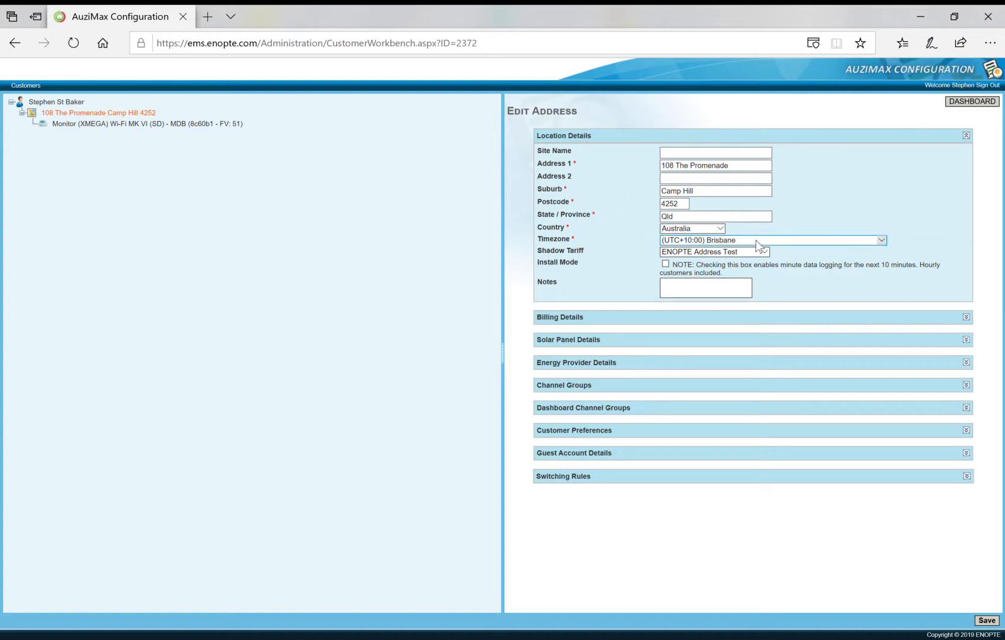
click(575, 141)
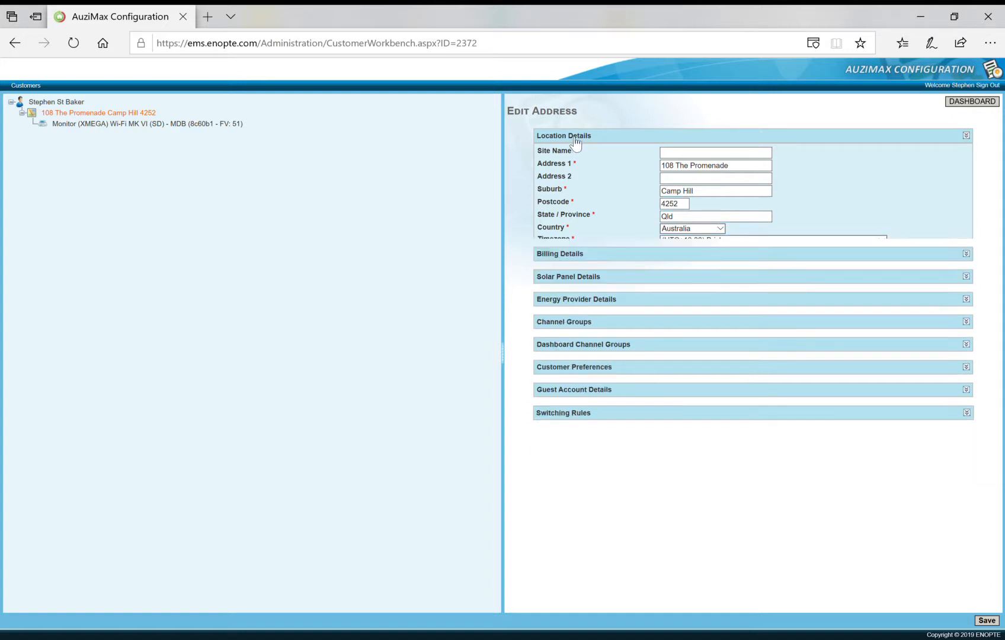
Review the Billing Details billing mode options, then the Solar Panel and Energy Provider tariff discount sections.
click(557, 160)
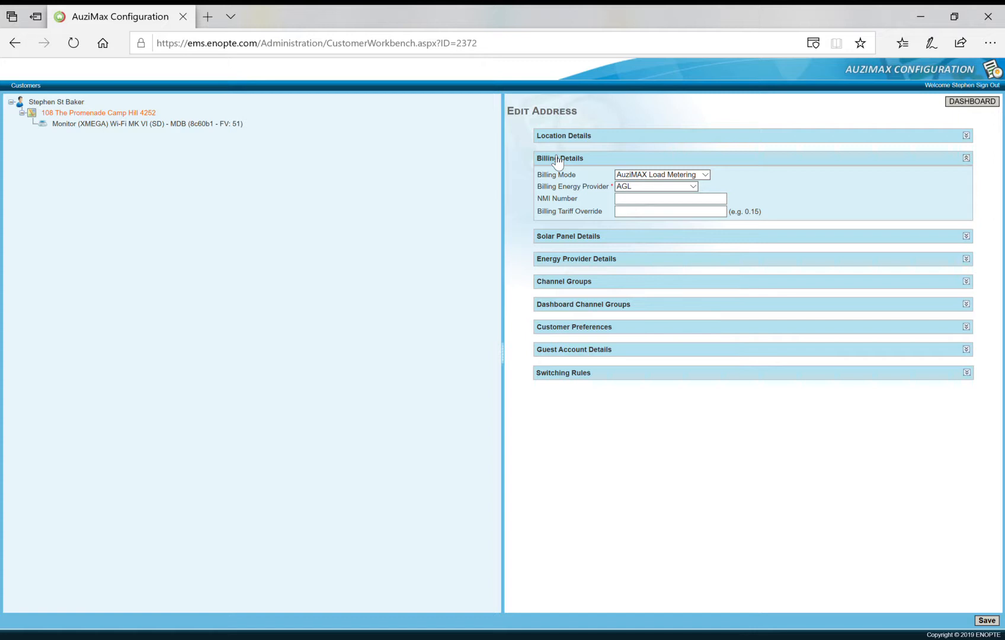
click(705, 173)
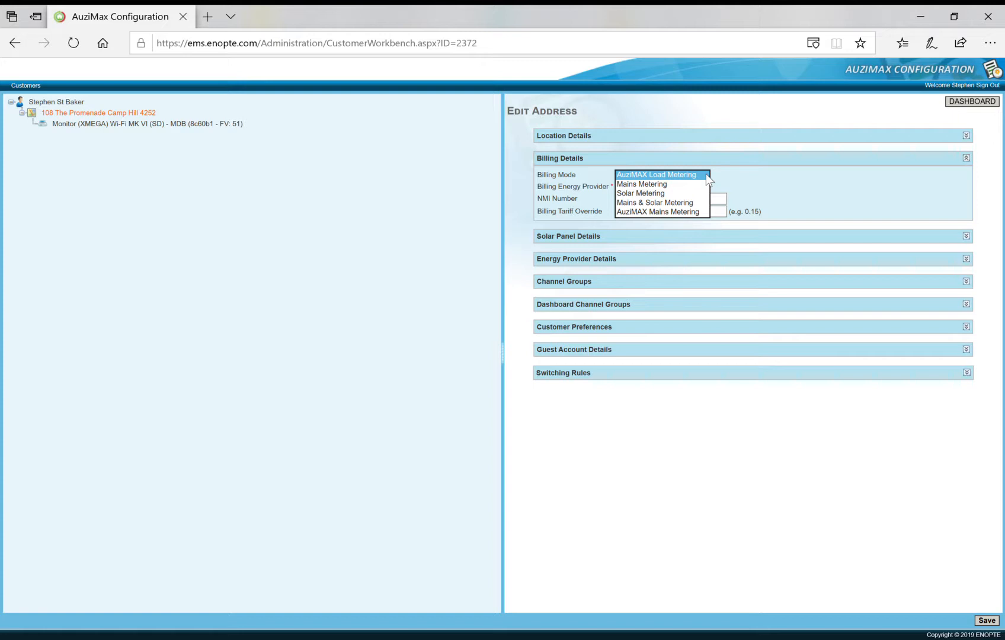
click(706, 174)
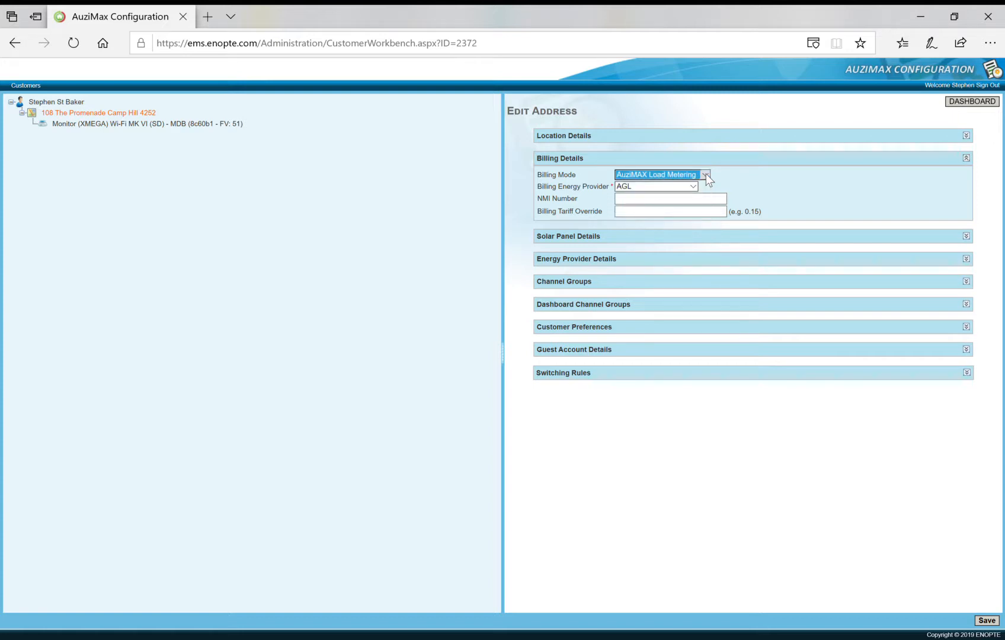
click(585, 238)
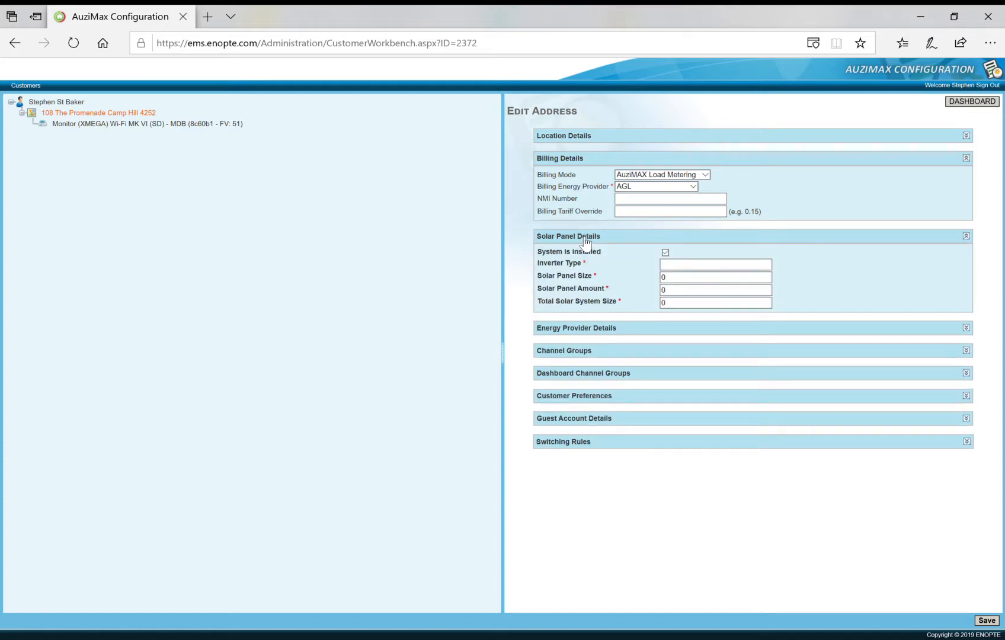
click(586, 238)
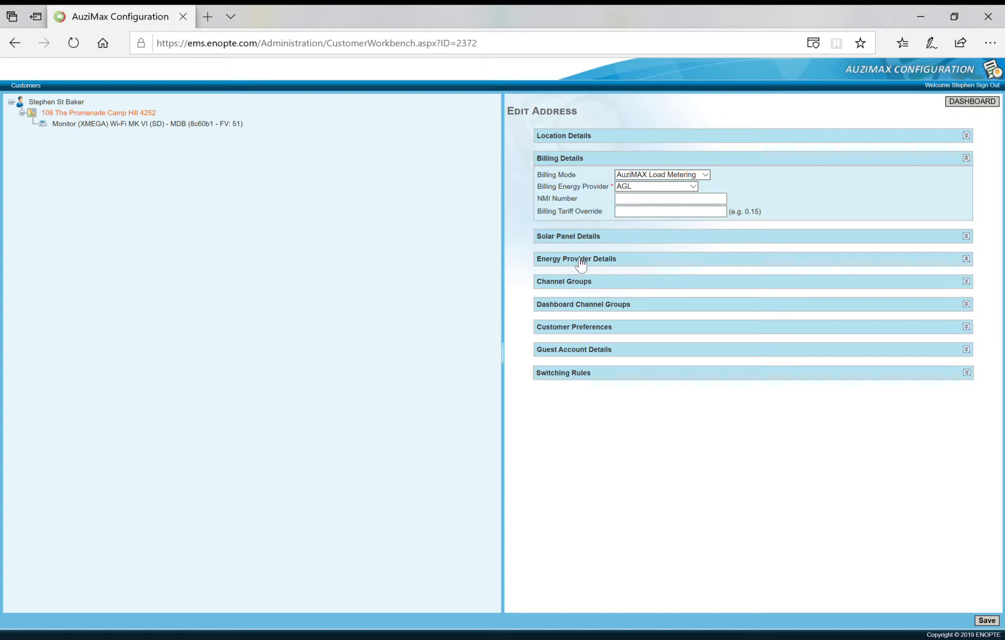
click(580, 264)
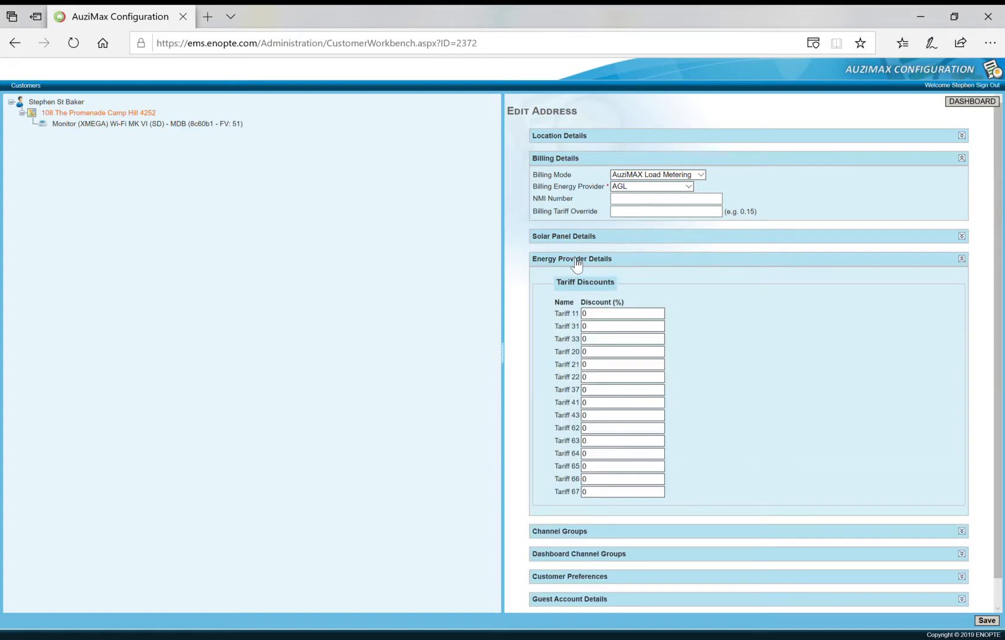
click(575, 263)
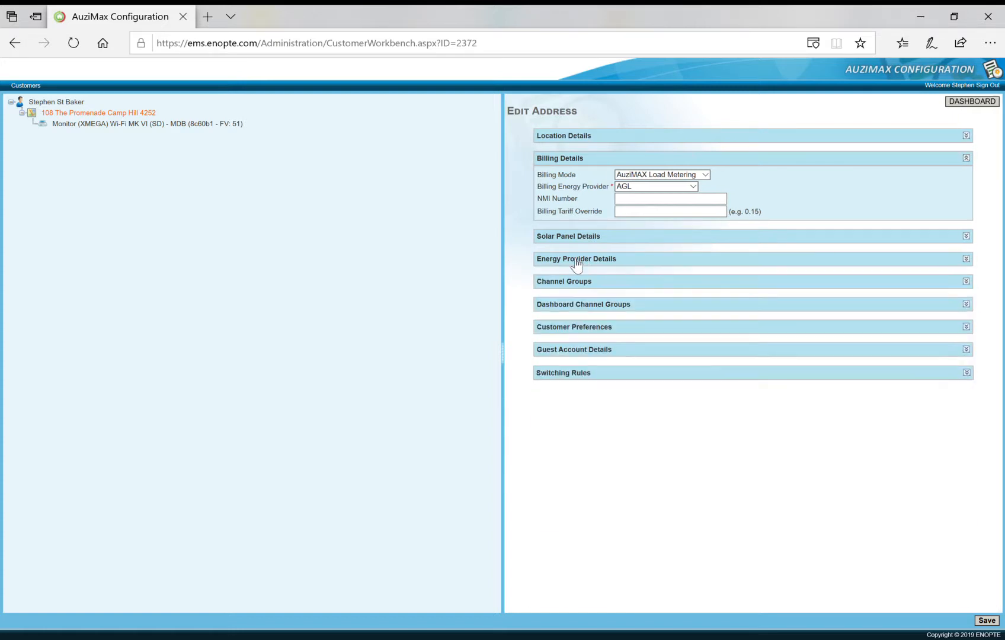
Review the Channel Groups, Dashboard Channel Groups, Customer Preferences and Guest Account Details sections.
click(560, 284)
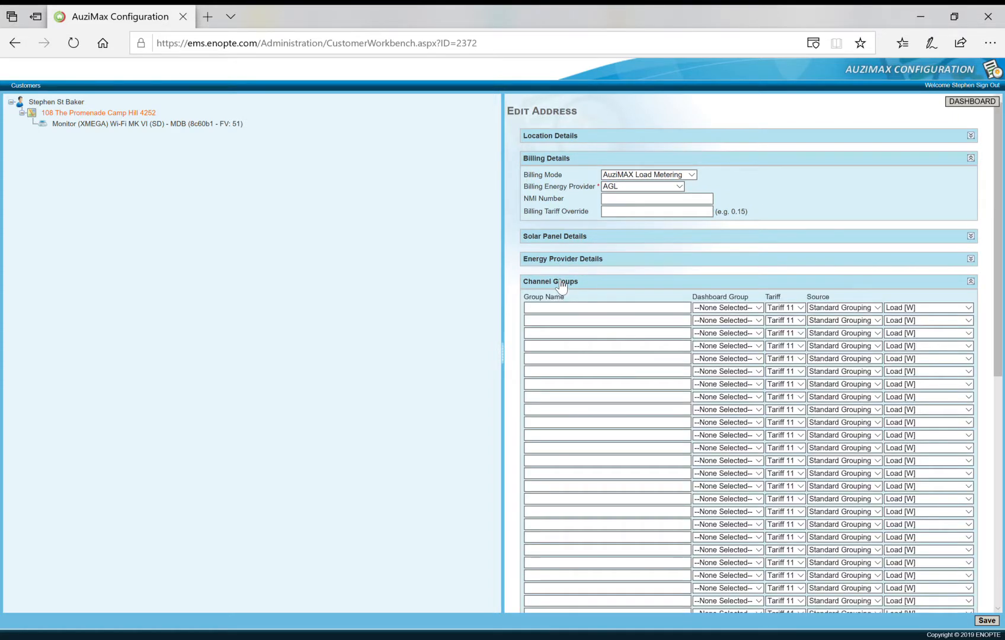
click(561, 284)
click(570, 306)
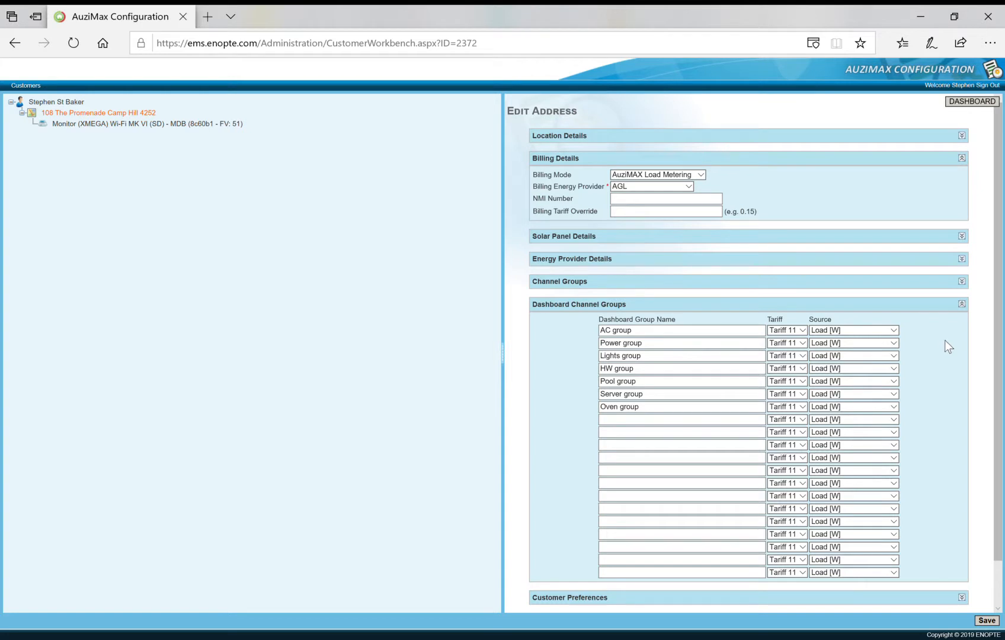
click(593, 305)
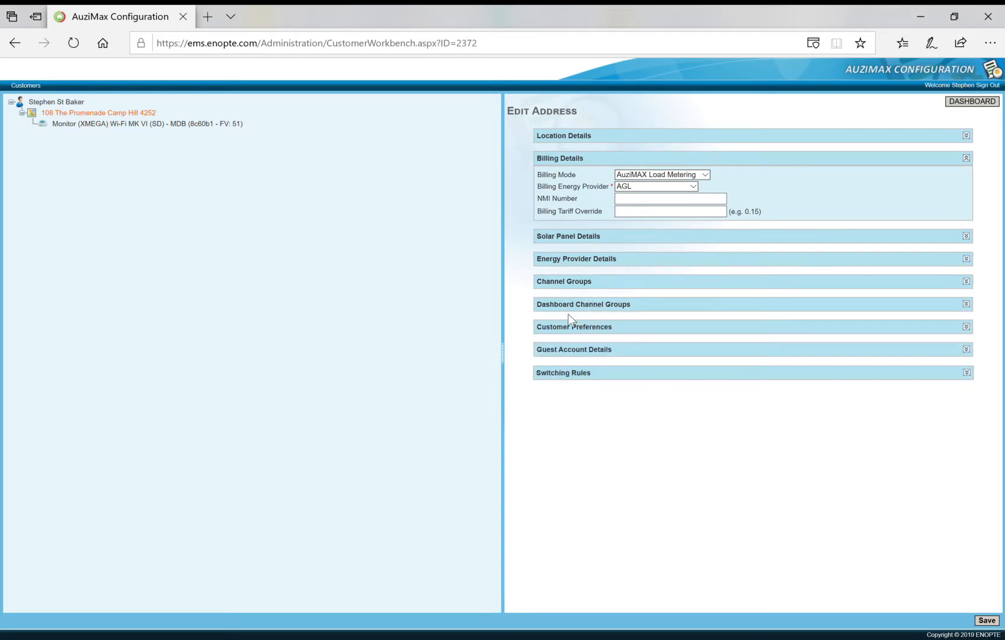
click(578, 330)
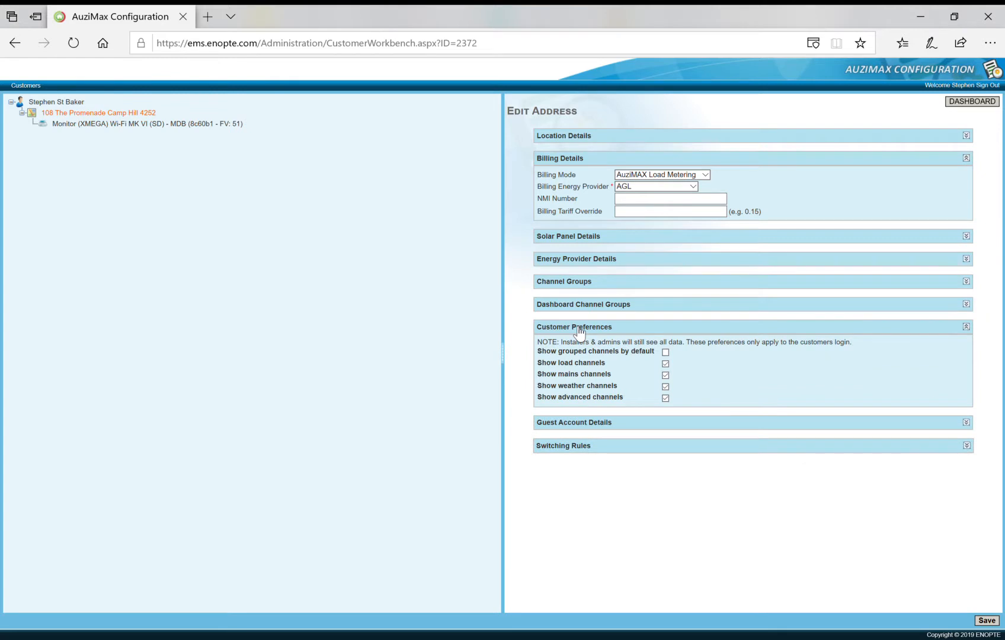
click(579, 332)
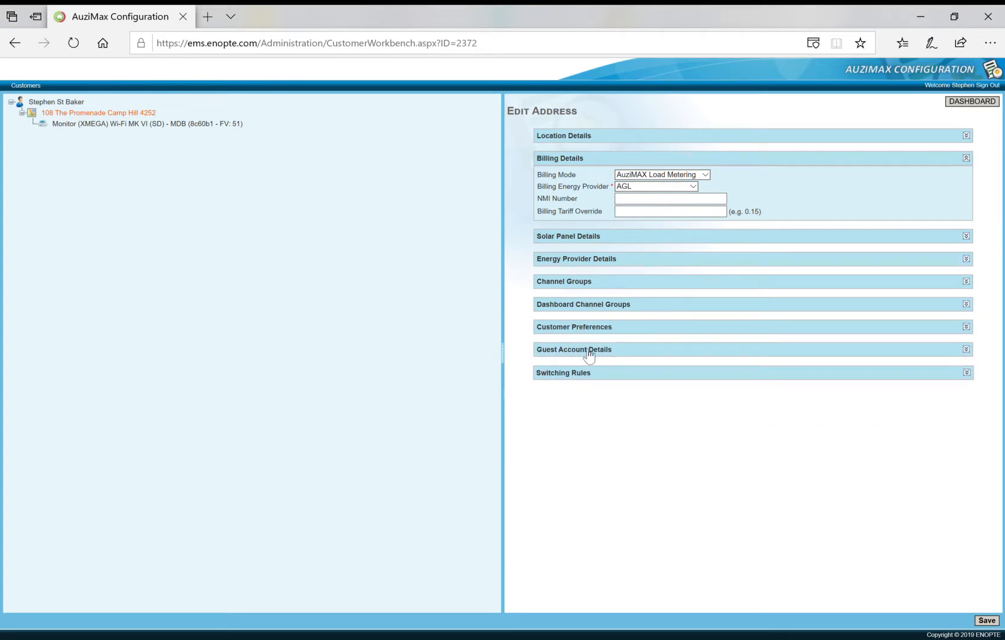
click(589, 355)
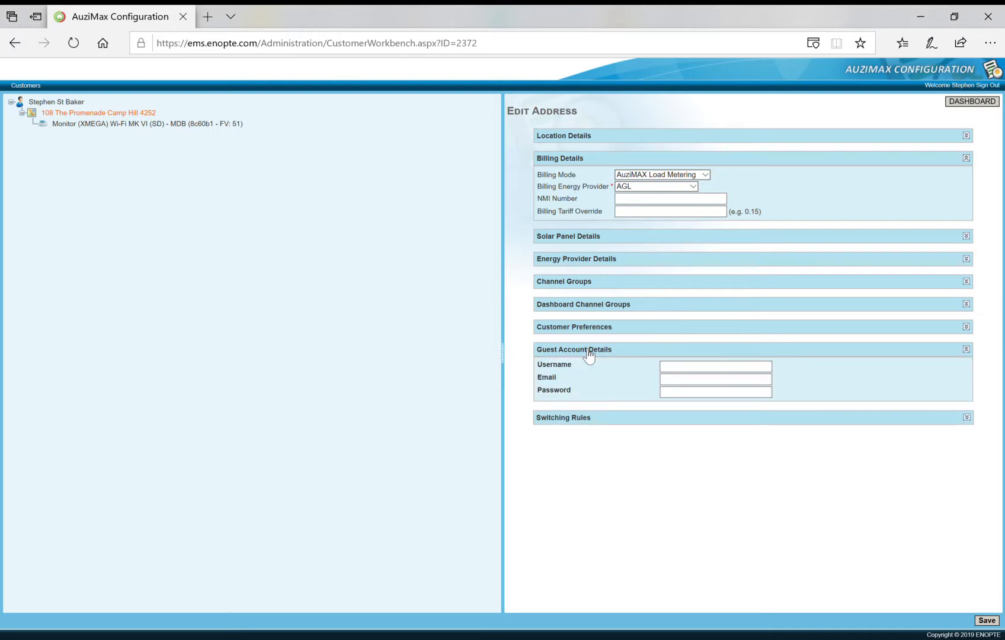
click(589, 354)
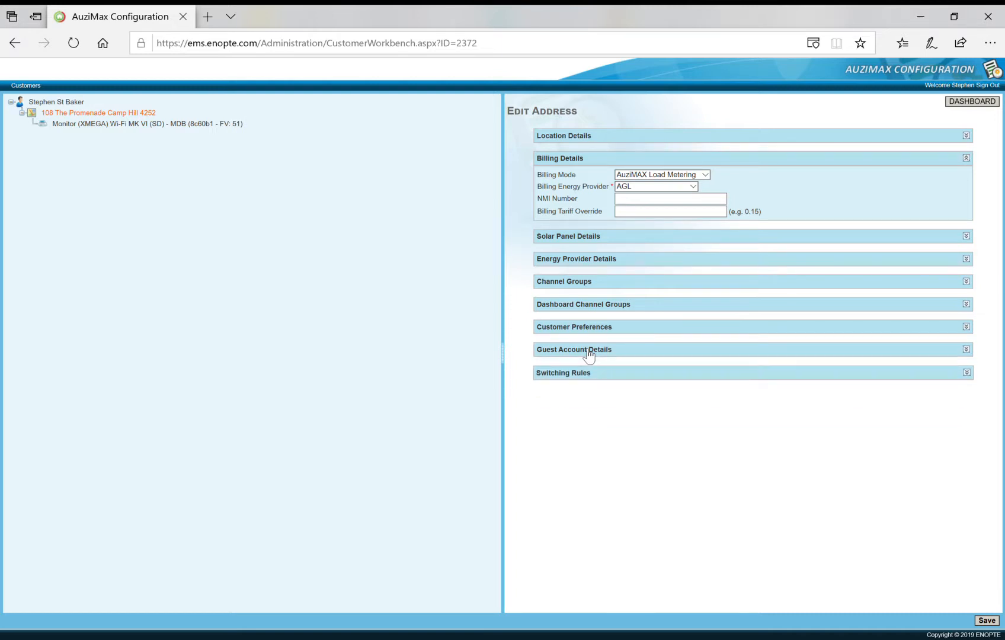
Examine the Switching Rules section and the list of available template groups.
click(563, 373)
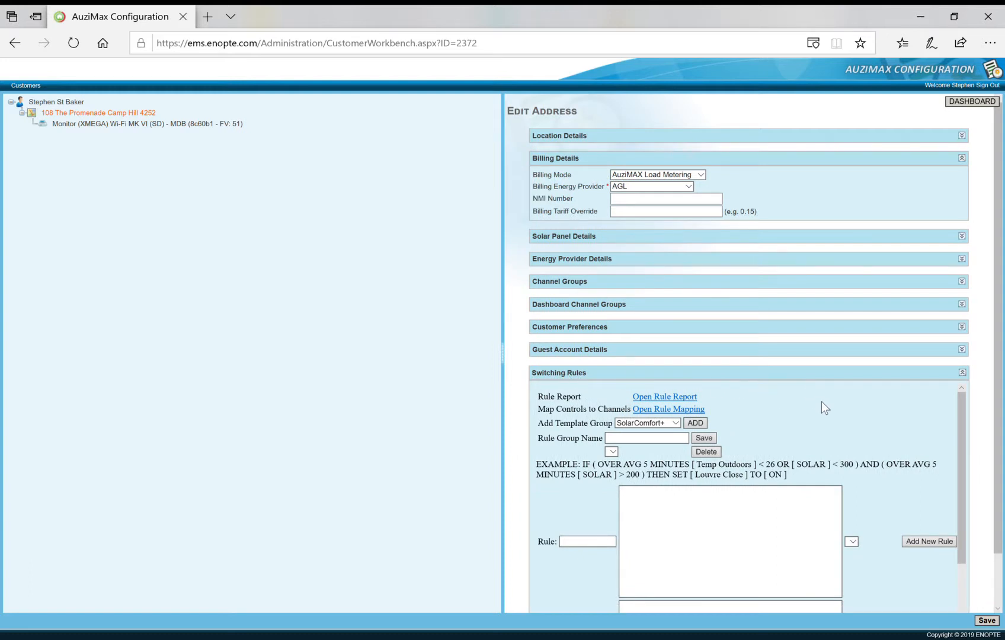
scroll(841, 403, down, 1)
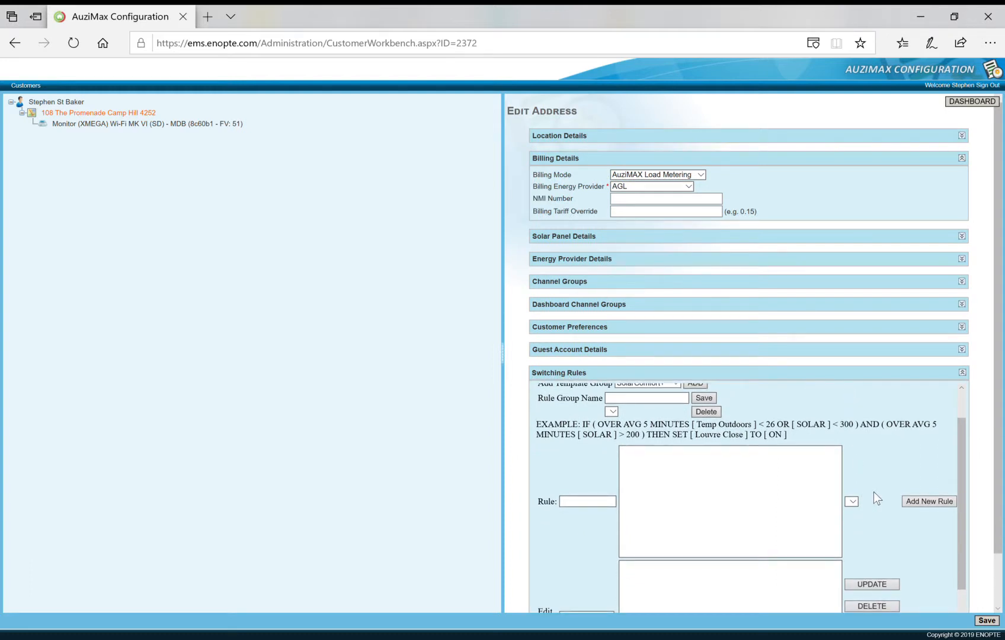
scroll(873, 491, down, 2)
scroll(786, 524, up, 3)
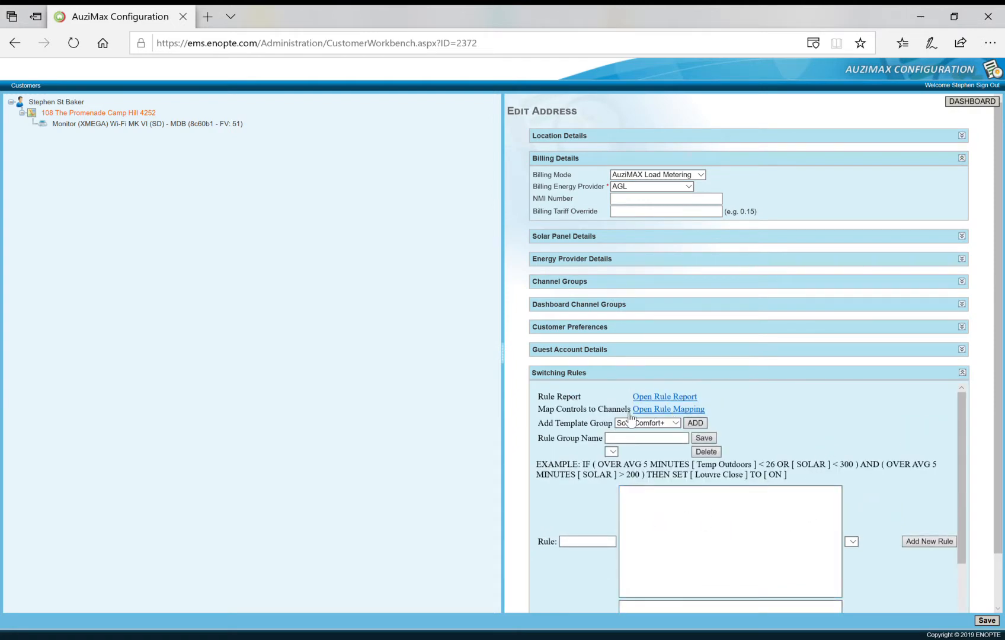
click(730, 502)
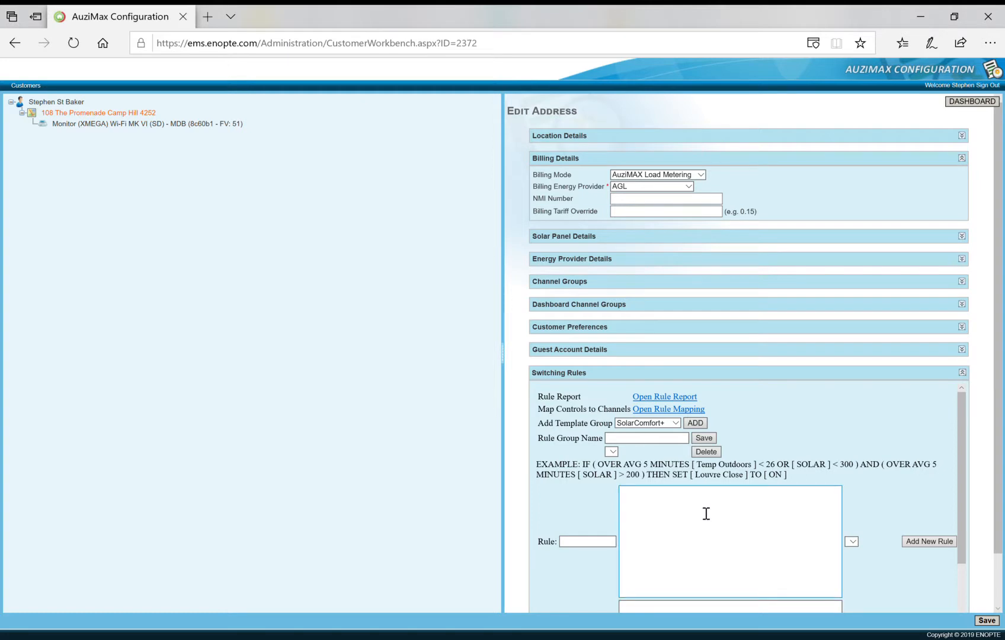
click(679, 423)
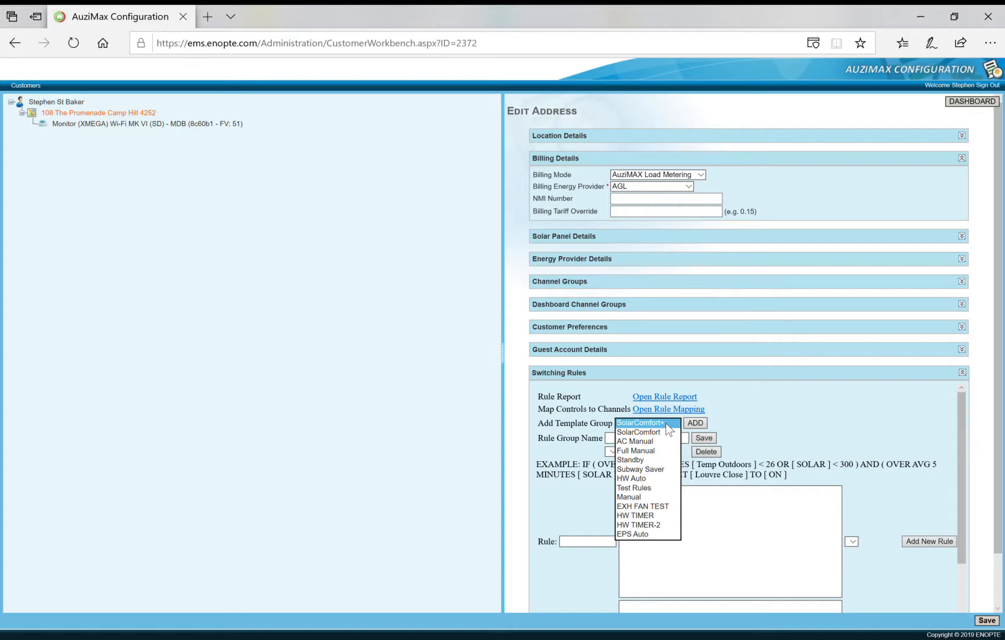
click(666, 424)
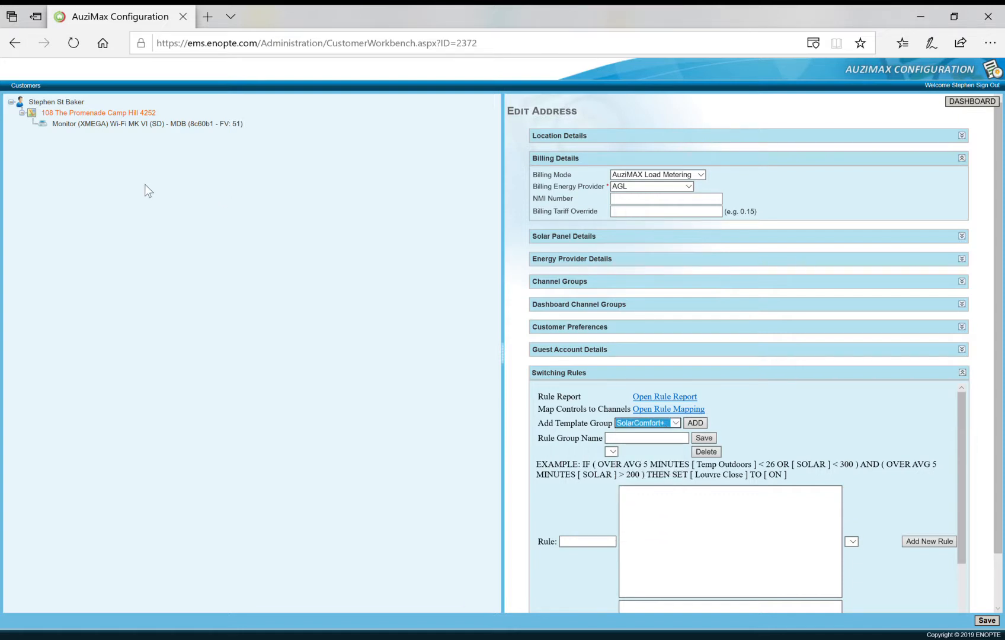
Open the monitor device in a widened editing panel and expand its Channels table.
click(156, 124)
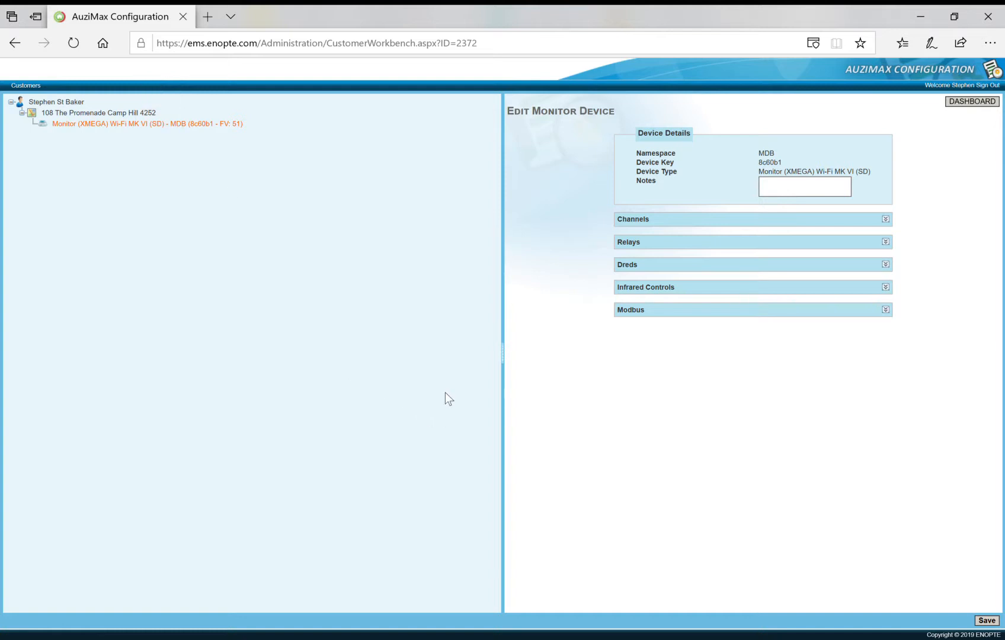
drag(511, 350, 329, 354)
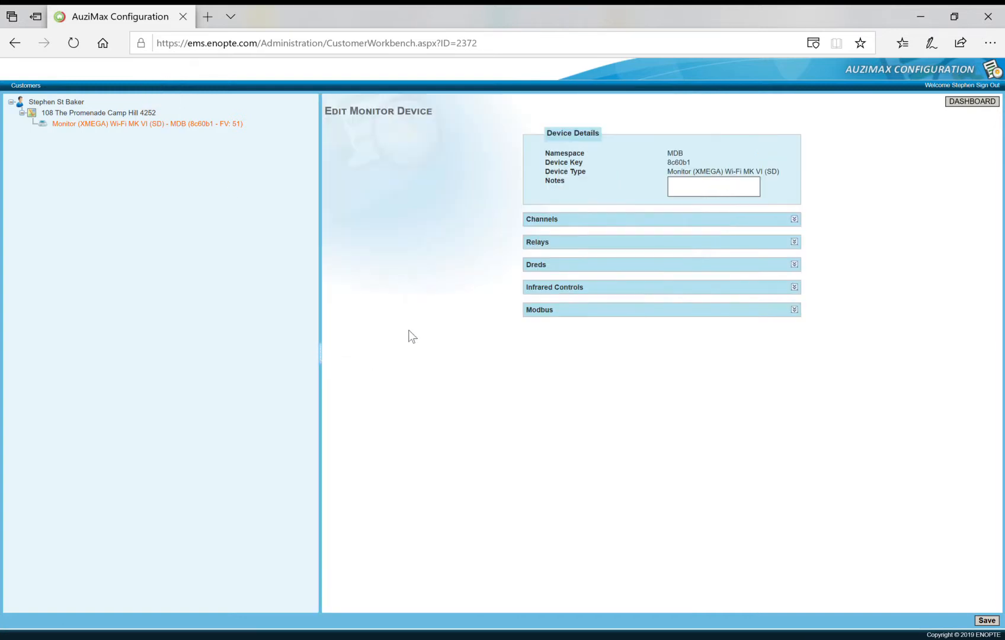
click(546, 223)
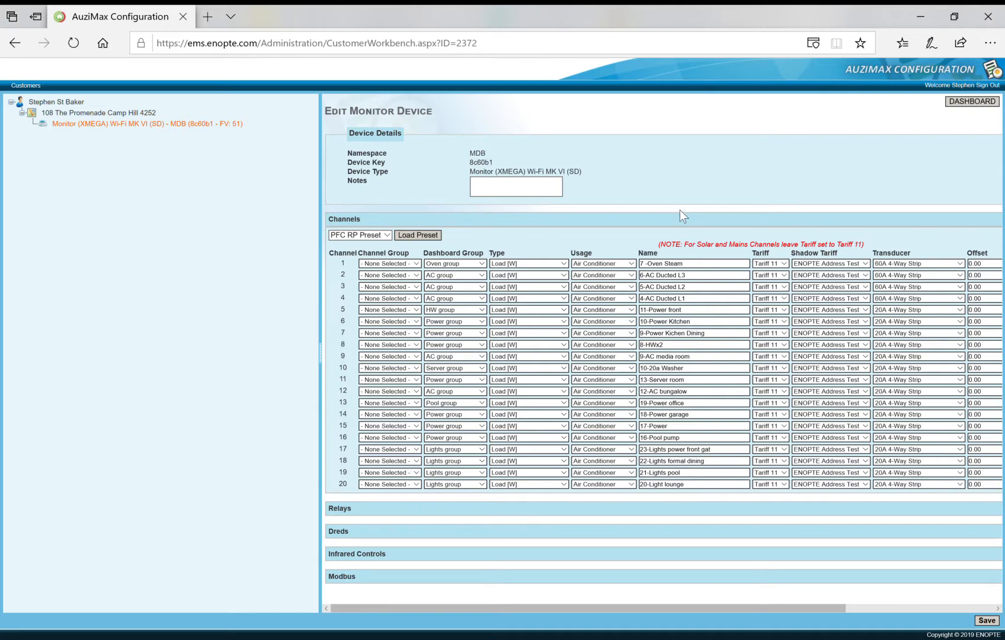
Examine the Dashboard Group, Type and Usage options available for channel 1.
click(482, 263)
click(481, 264)
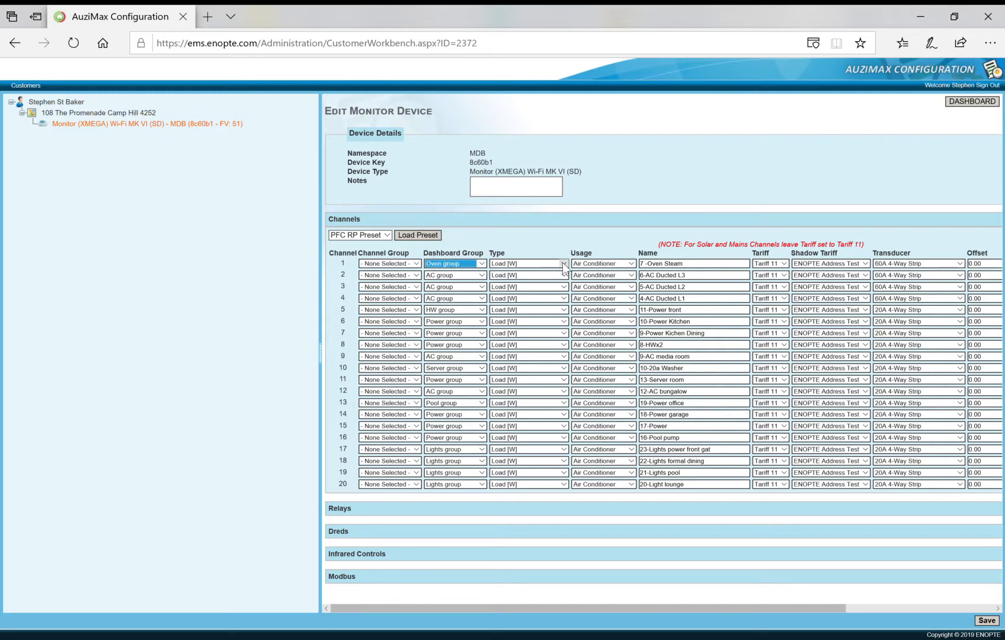
click(564, 264)
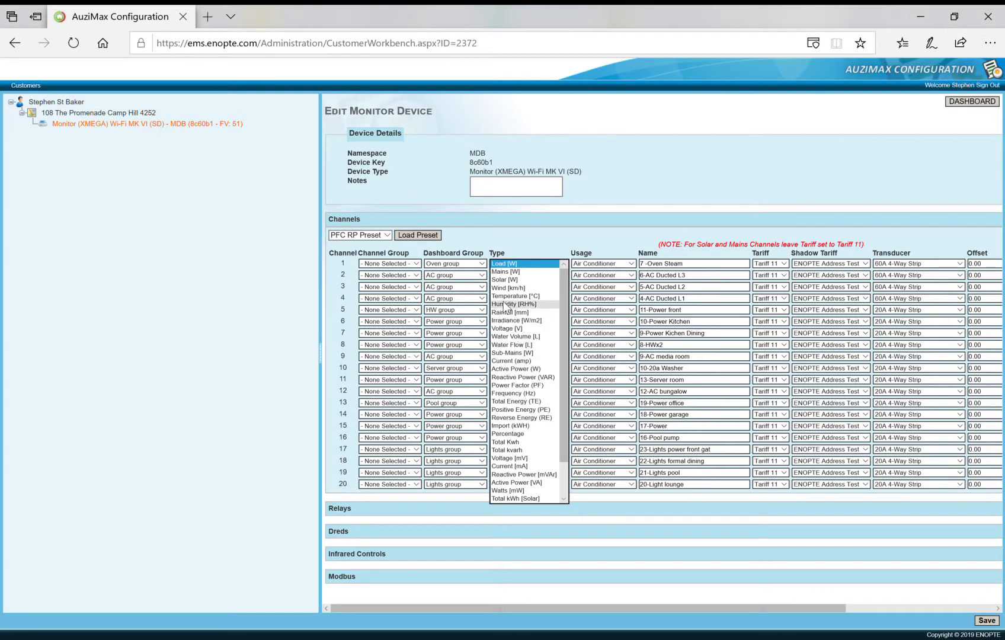
scroll(519, 433, down, 2)
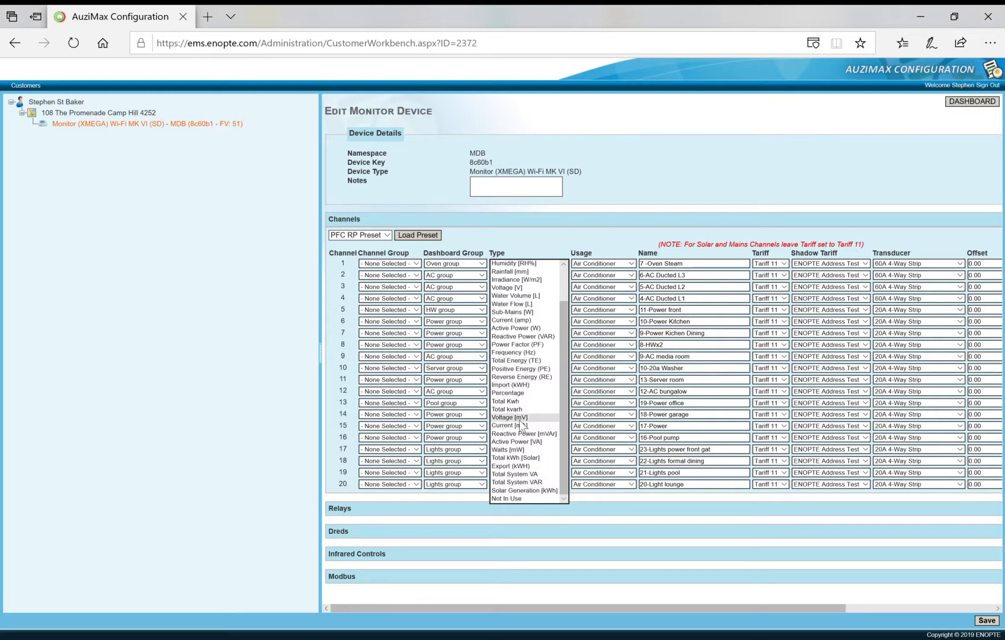
scroll(519, 408, up, 2)
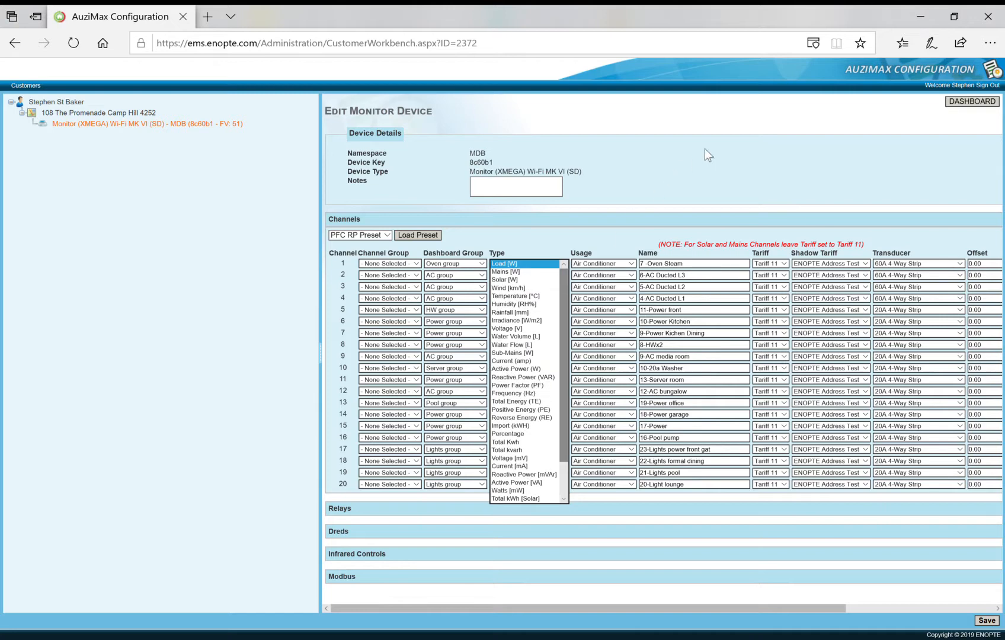
click(700, 165)
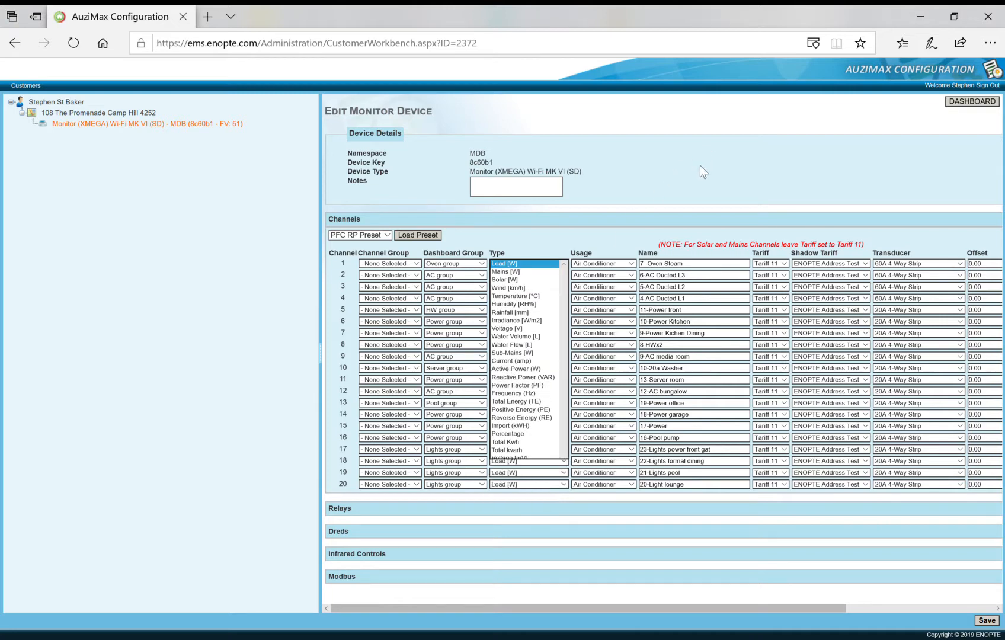
click(630, 265)
click(630, 265)
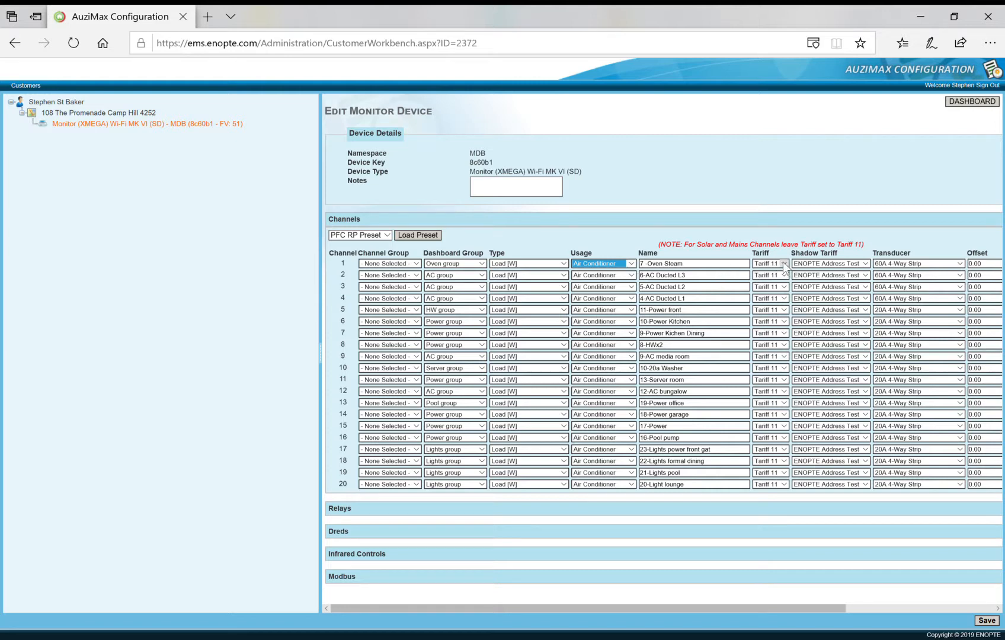
Examine the Shadow Tariff options and the remaining Channels table columns, then collapse the Channels section.
click(865, 264)
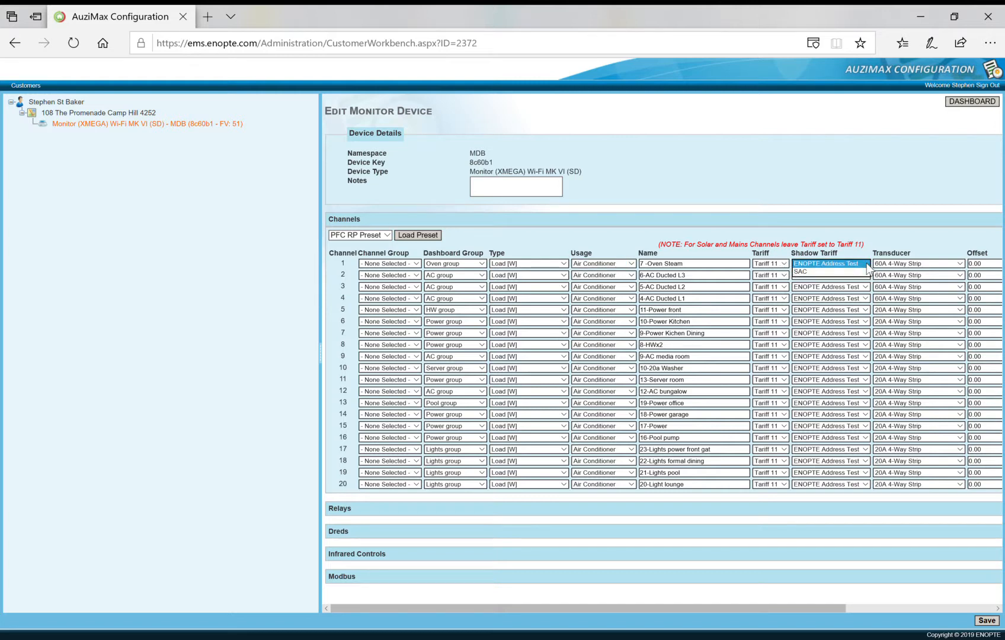
click(867, 267)
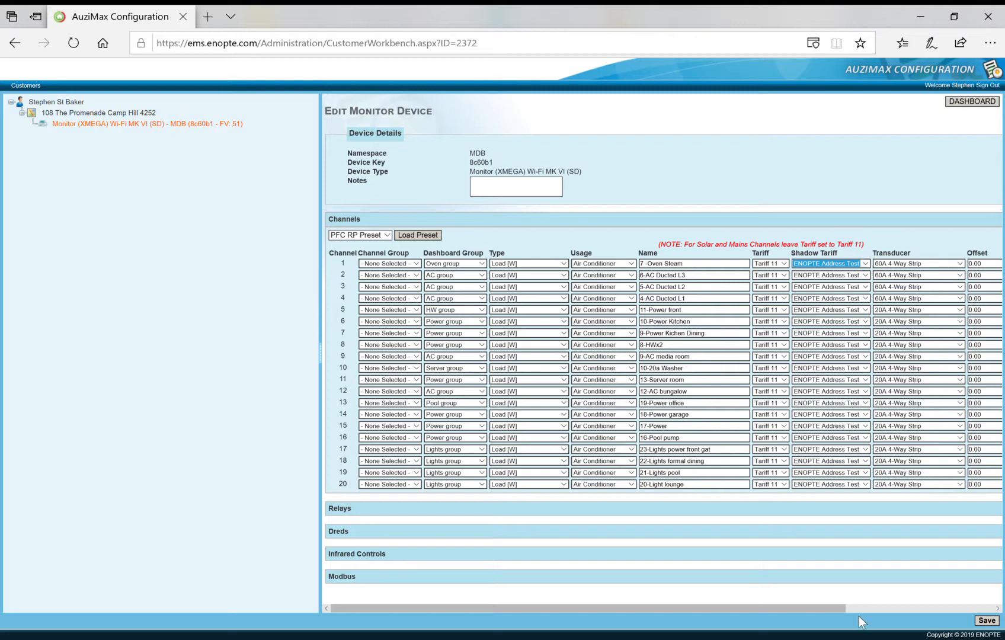
click(998, 608)
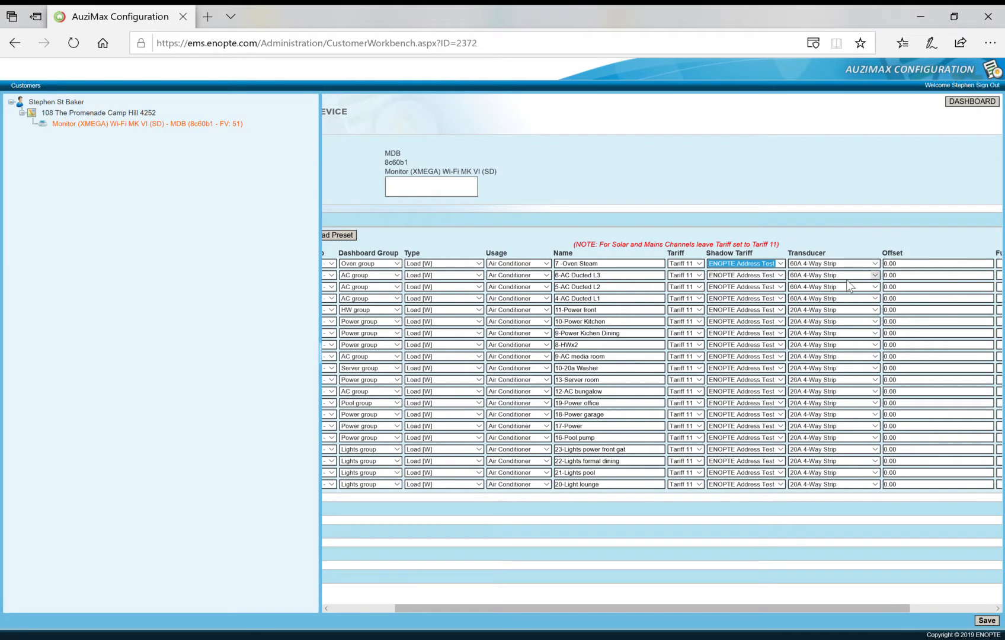
click(998, 609)
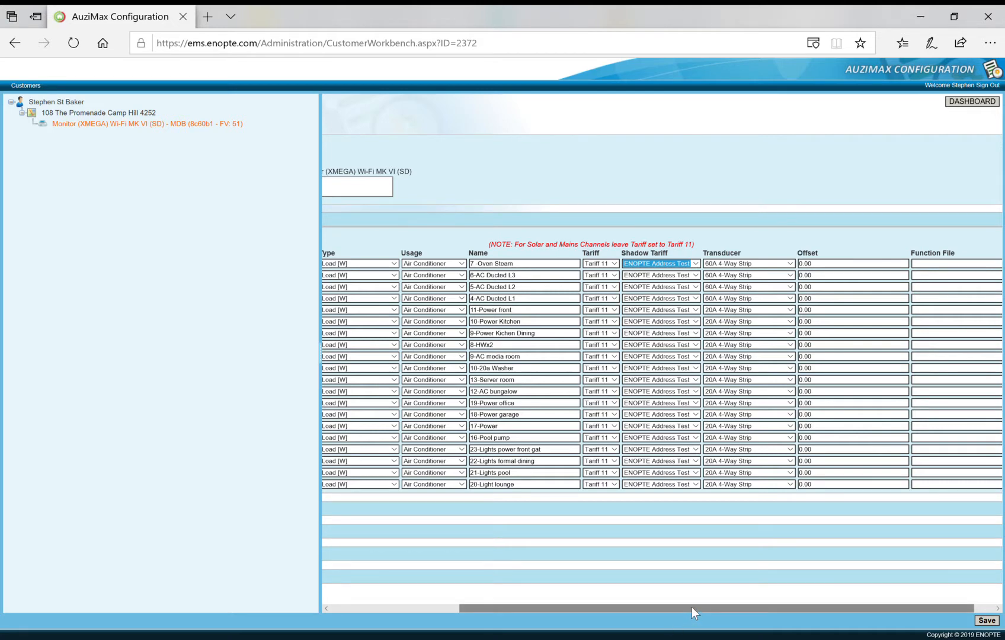
drag(691, 607, 522, 605)
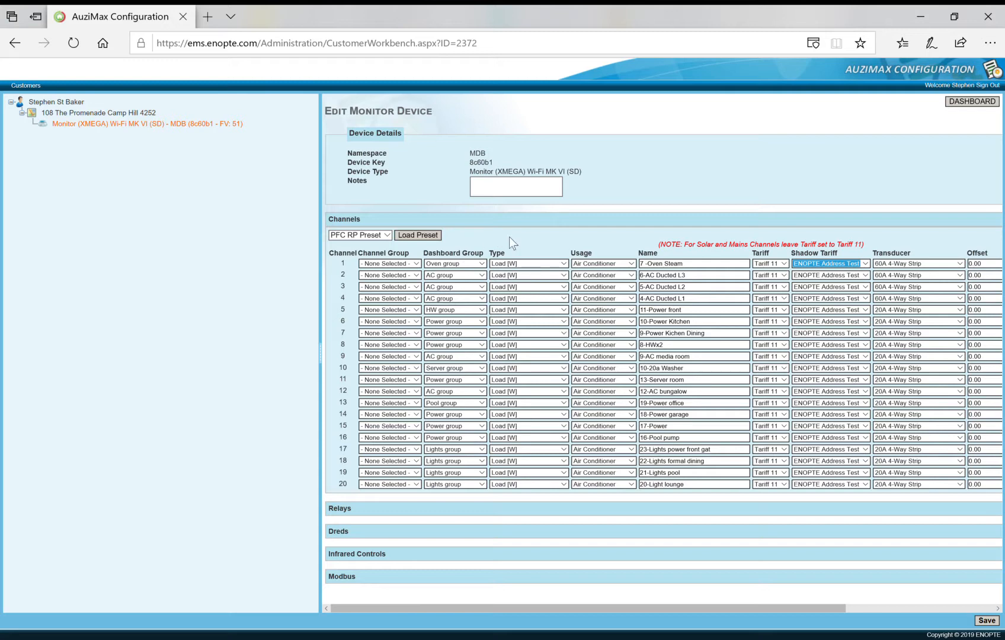
click(337, 219)
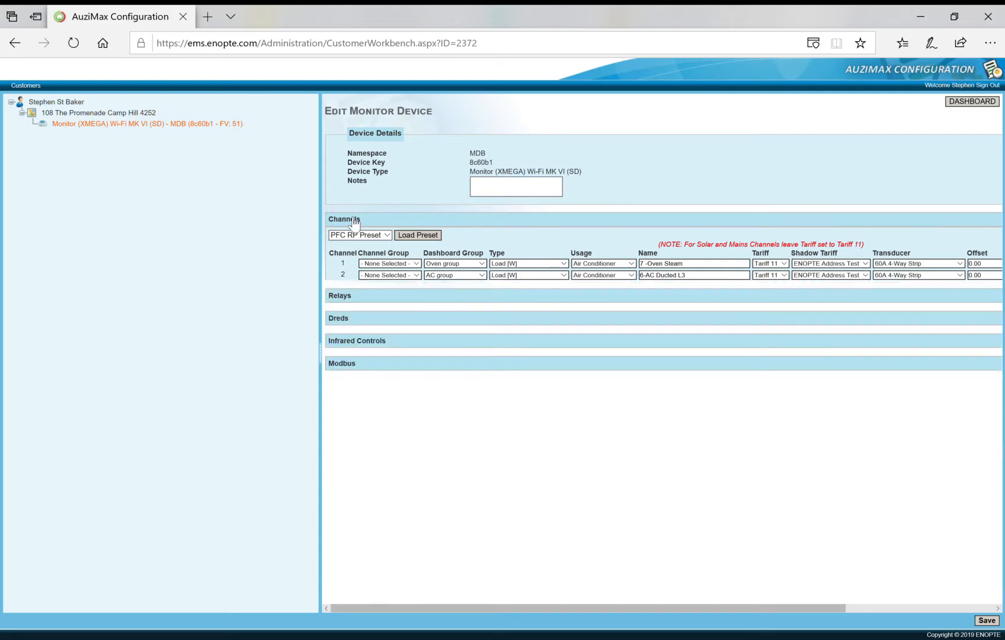
Examine the Relays section and its Conditional Switch Order options, then collapse it.
click(546, 242)
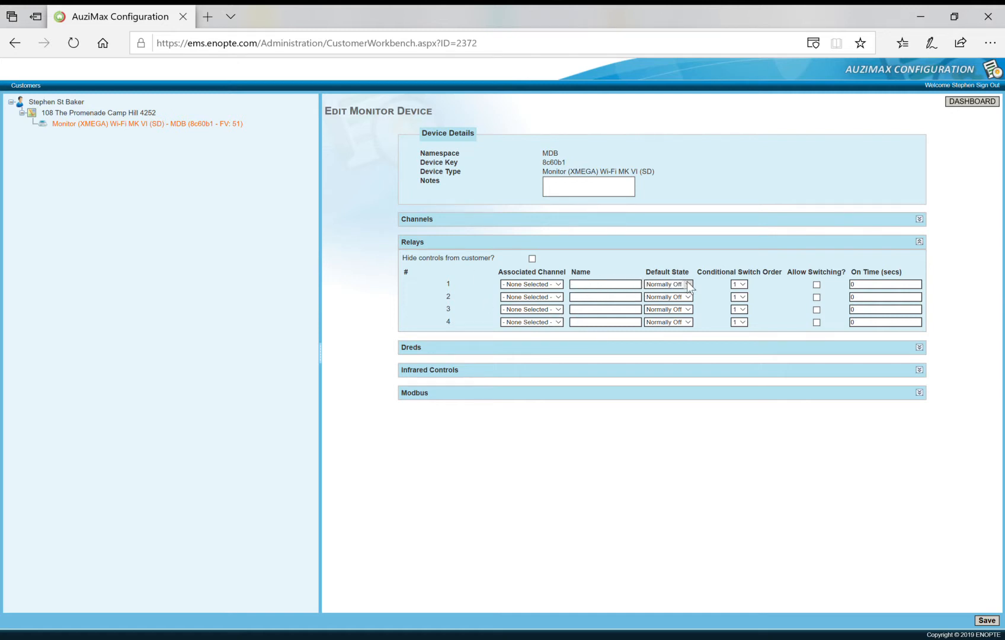
click(743, 286)
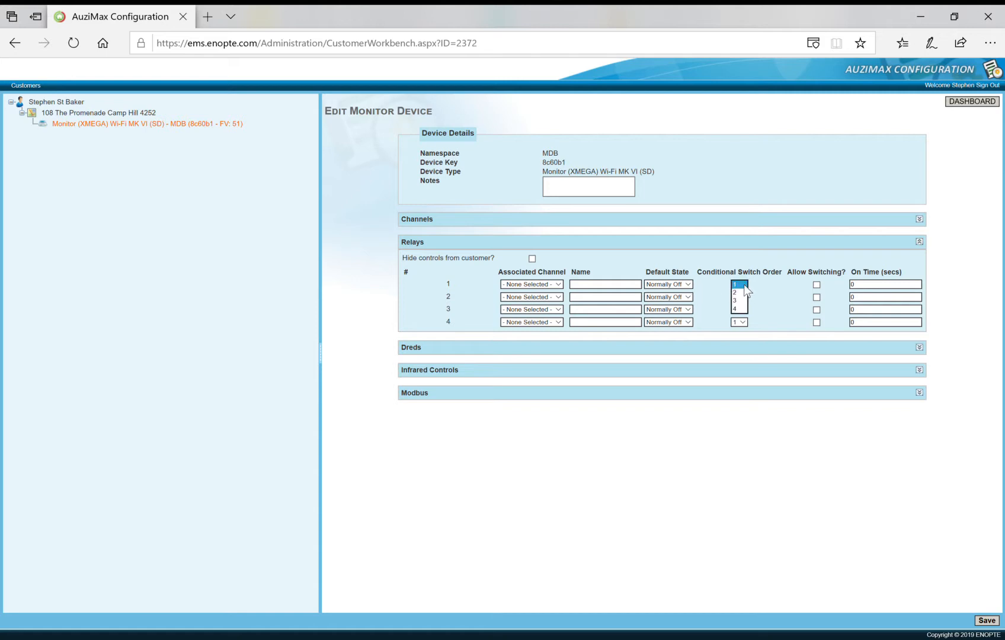
click(743, 285)
click(414, 244)
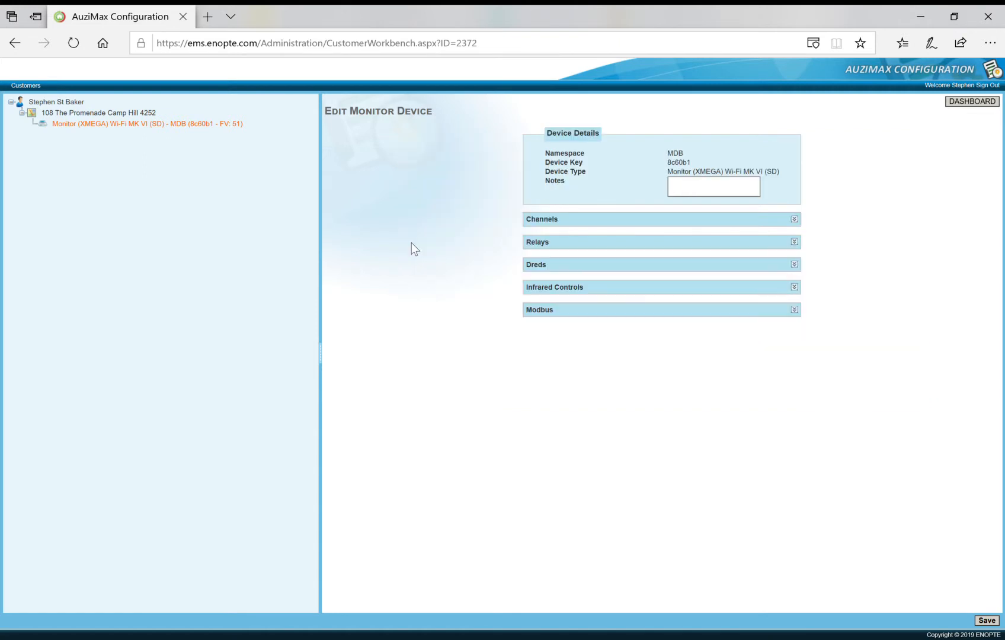
Examine the Dreds section and its Default State options, then collapse it.
click(542, 266)
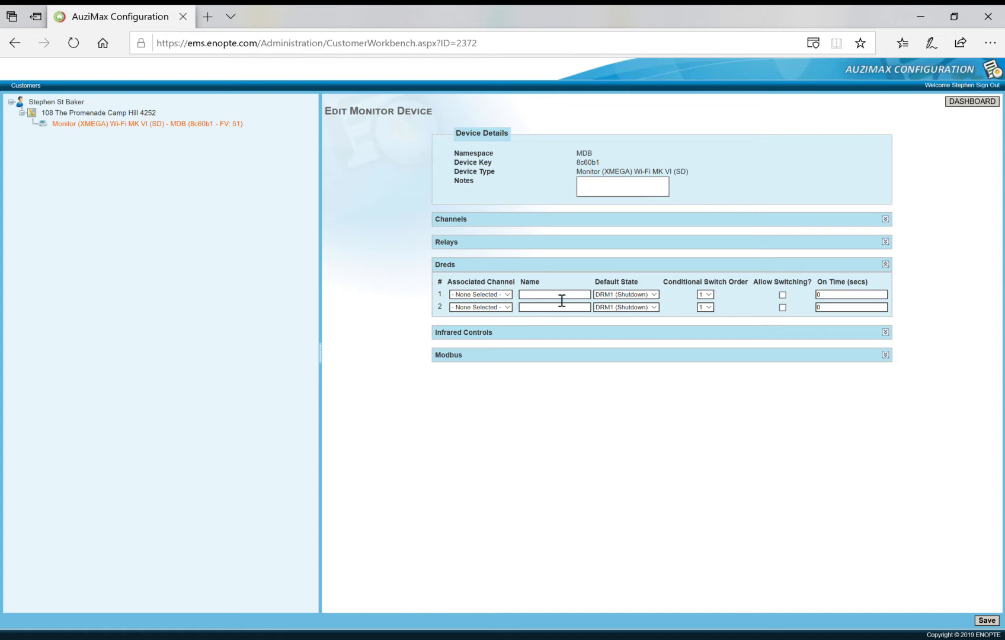
click(654, 294)
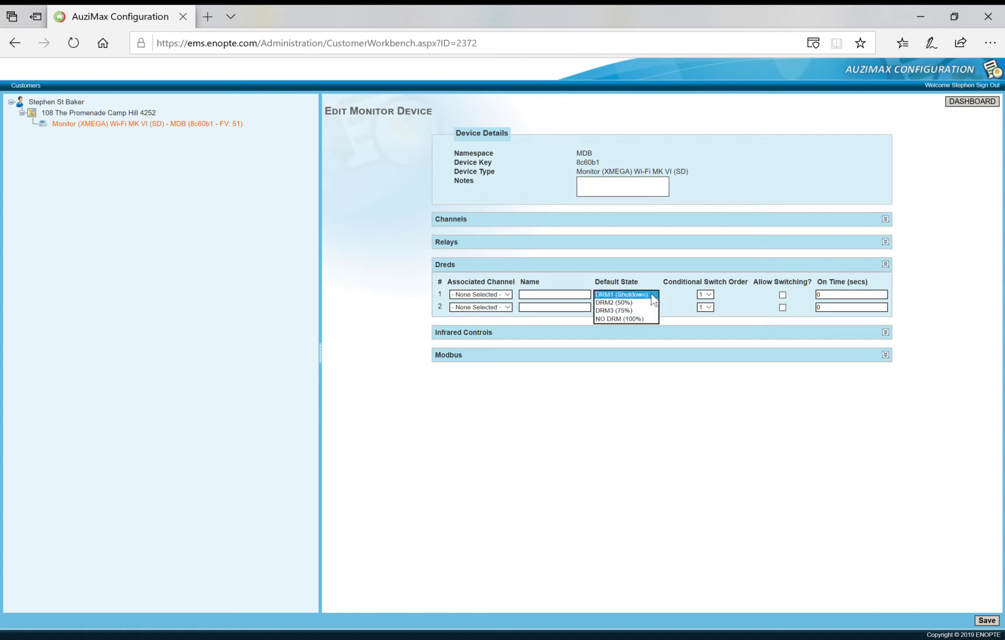
click(654, 300)
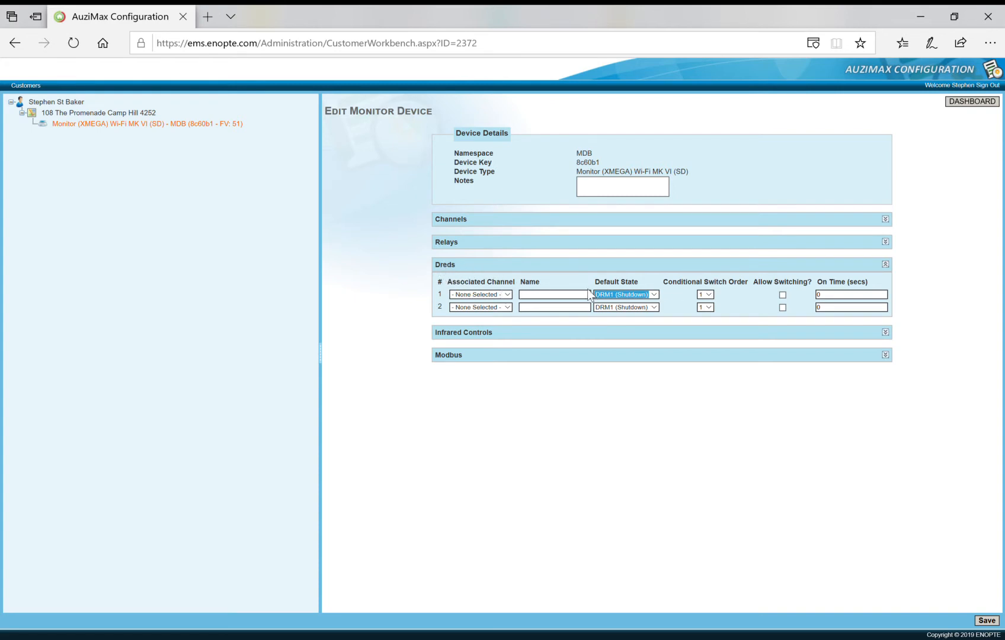
click(454, 267)
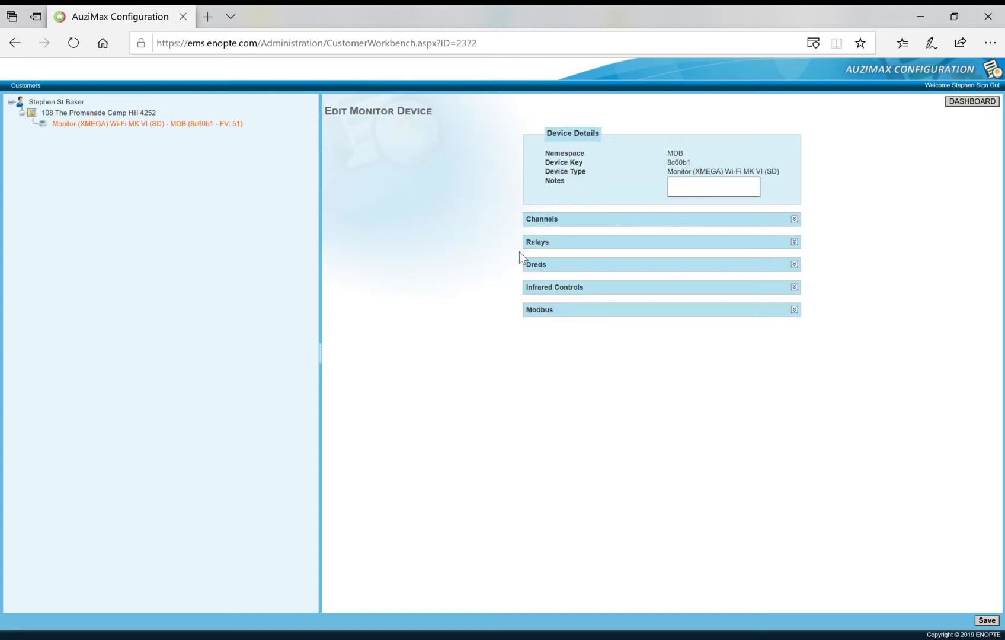
Review the Infrared Controls and Modbus sections of the monitor device, collapsing each afterwards.
click(548, 289)
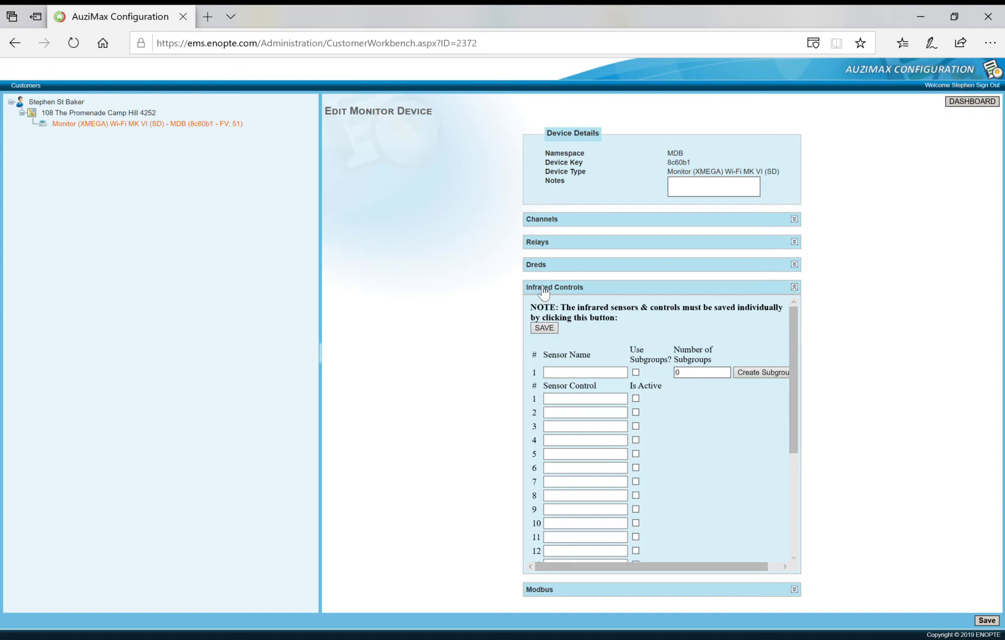
click(544, 289)
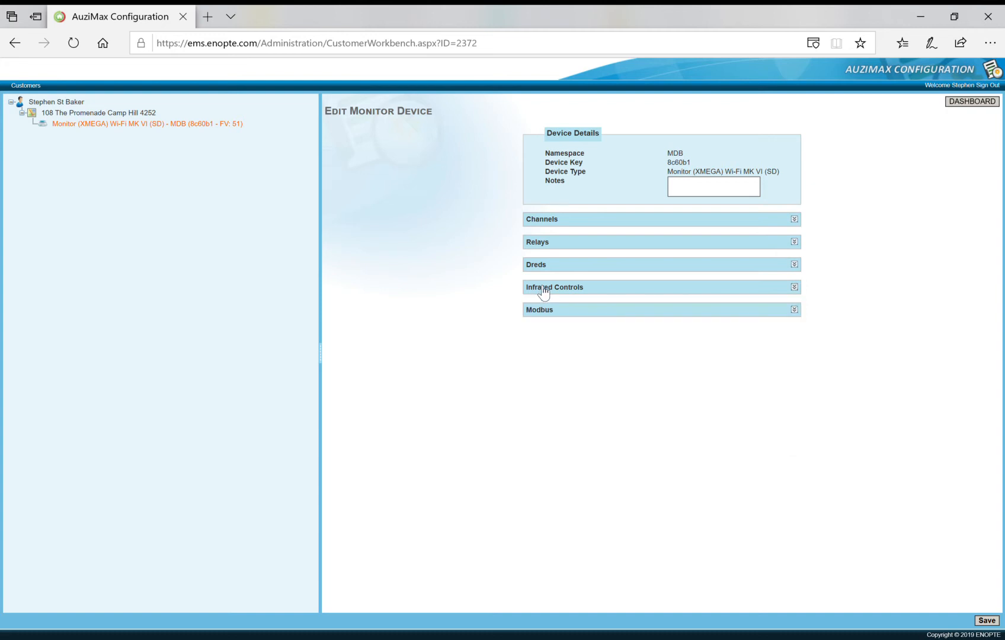
click(541, 311)
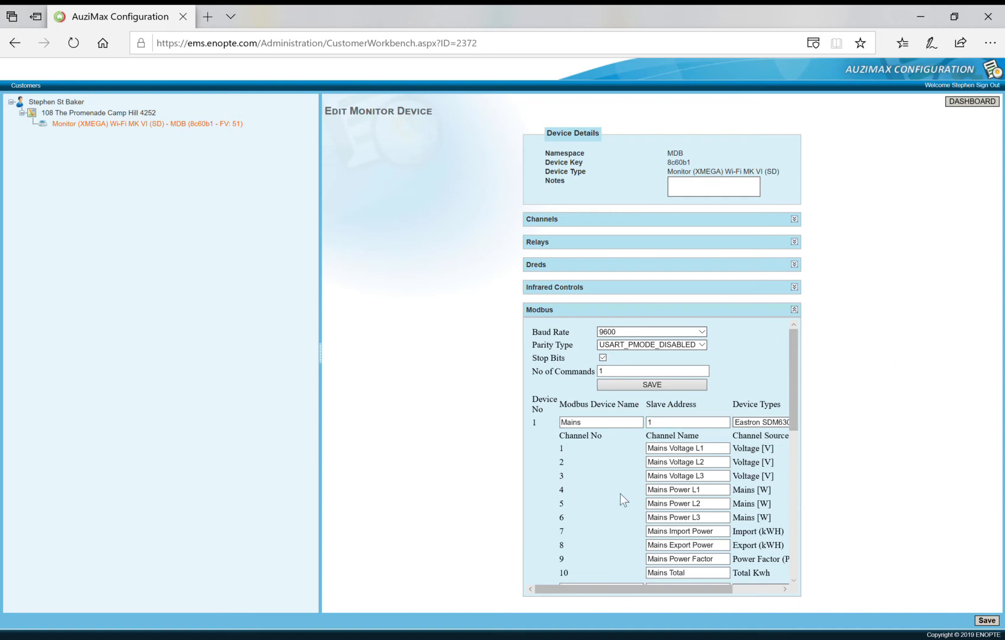
scroll(612, 496, down, 1)
scroll(612, 492, up, 1)
scroll(612, 491, down, 1)
scroll(613, 491, up, 1)
scroll(612, 491, down, 1)
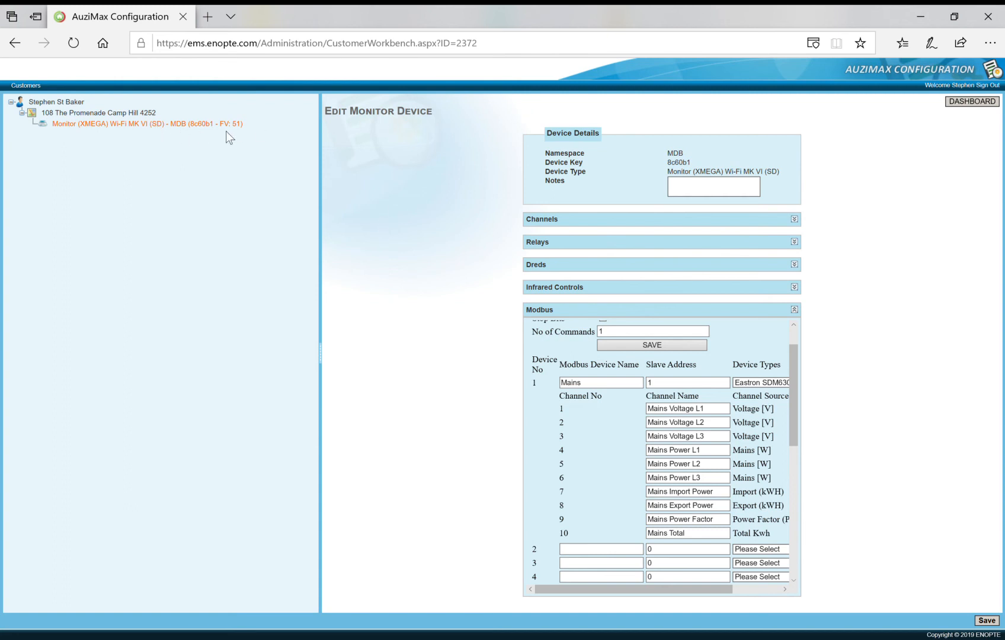
click(549, 310)
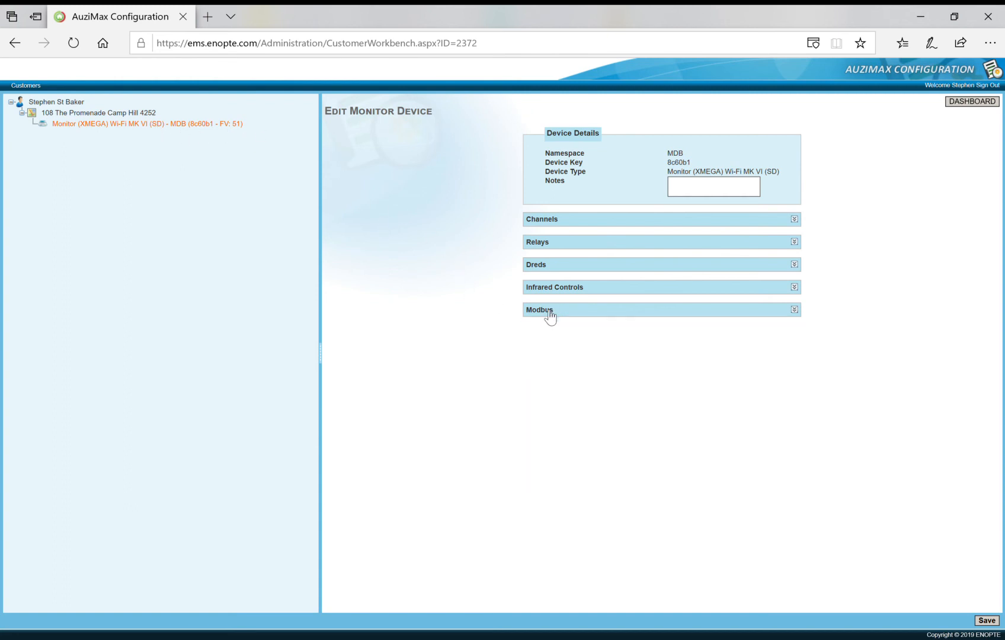